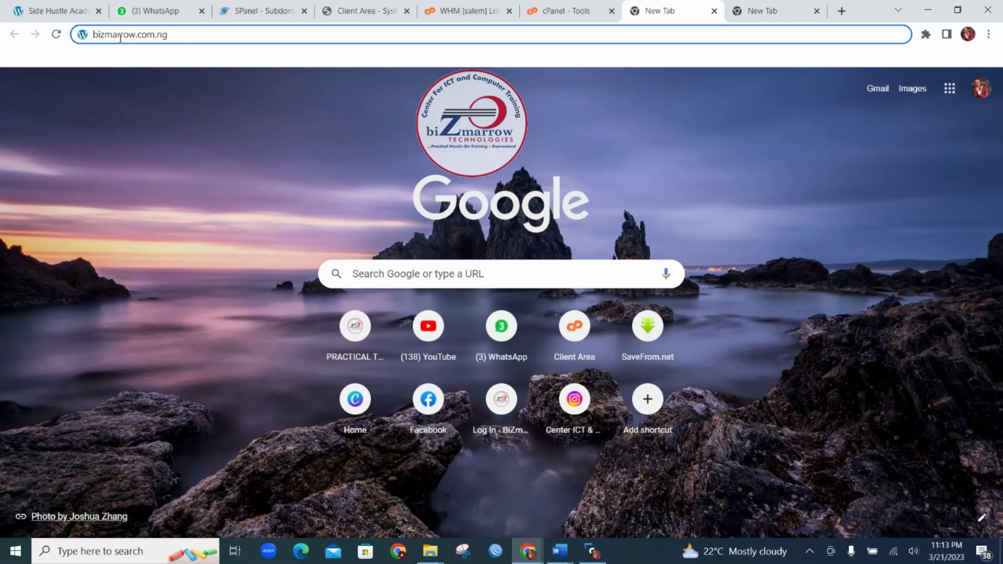
# Load the cPanel login page at bizmarrow.com.ng/cpanel
pyautogui.click(173, 35)
pyautogui.write('/')
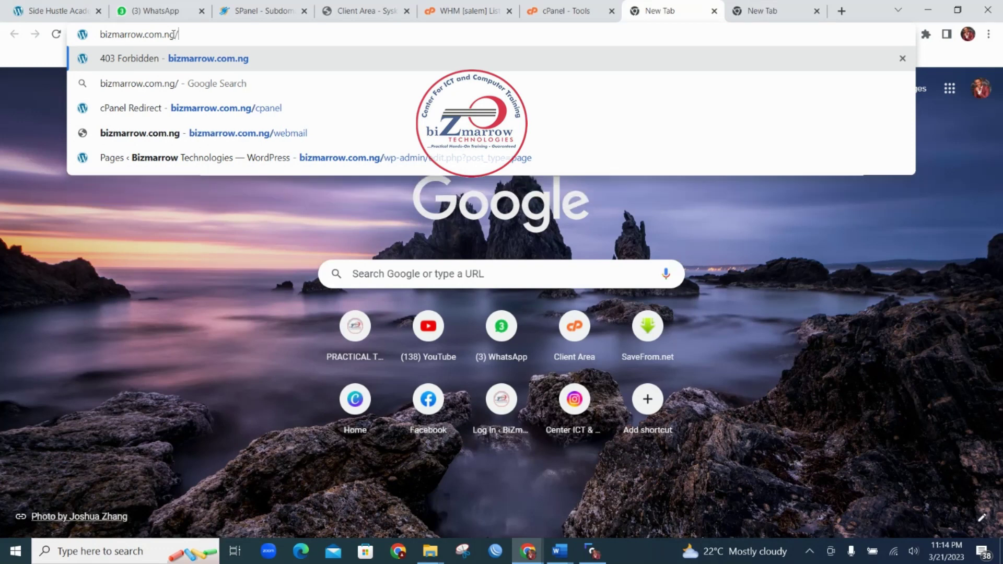
pyautogui.write('cpanel')
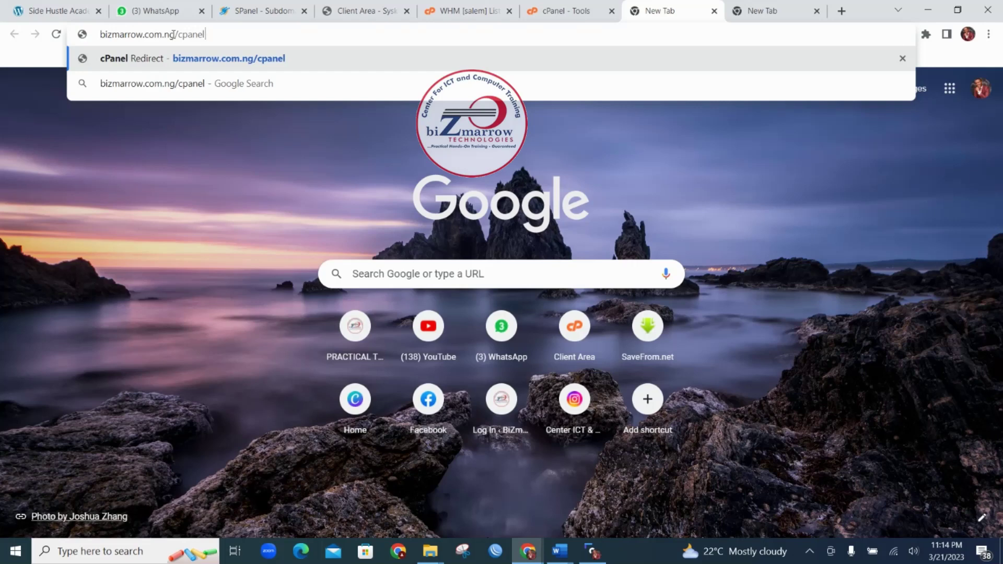
pyautogui.press('Return')
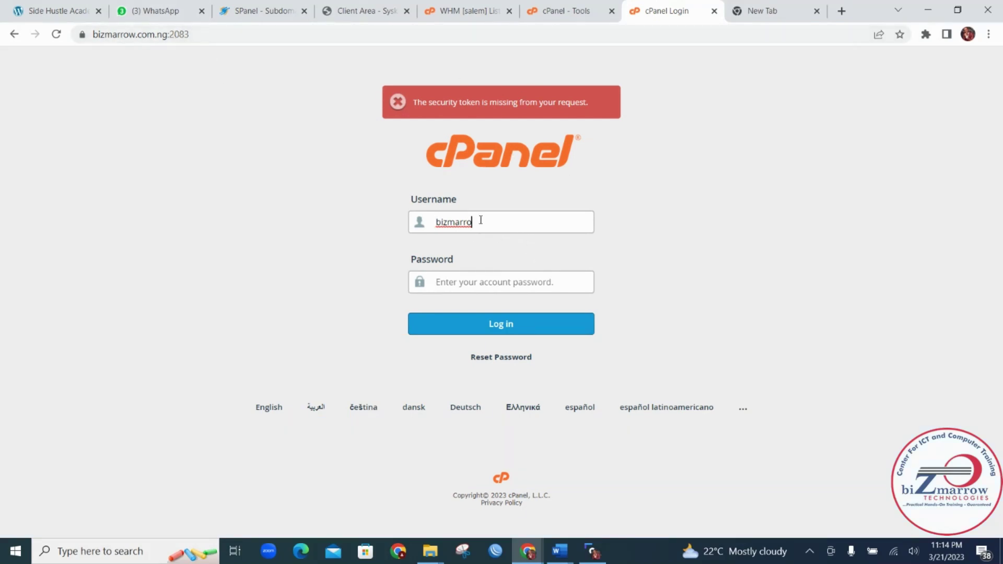
# Clear the username from the login form and switch to the already logged-in cPanel Tools page
pyautogui.moveTo(479, 221); pyautogui.dragTo(395, 224)
pyautogui.press('BackSpace')
pyautogui.click(556, 10)
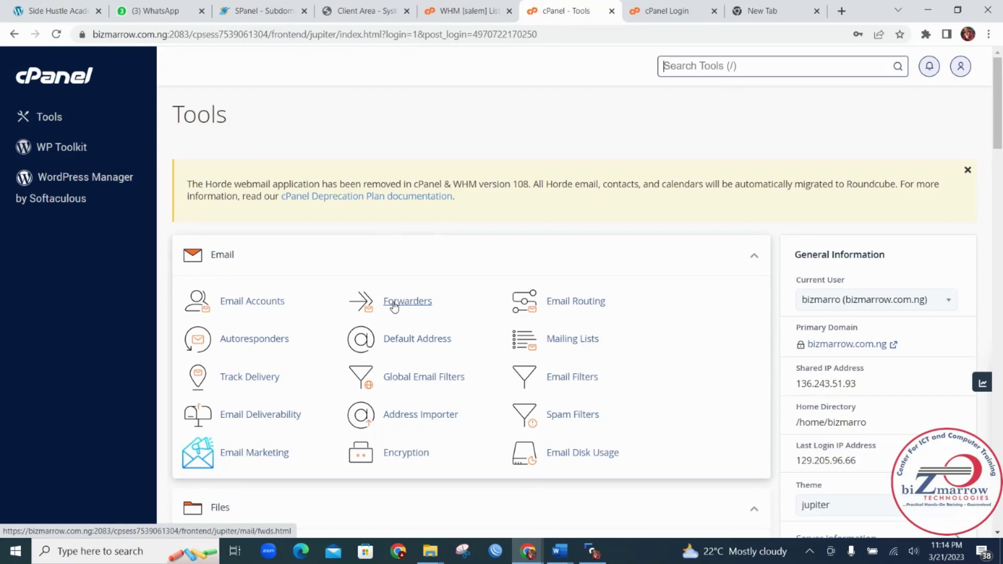
# Look through the Email, Files, SEO and Marketing, Databases and Domains tool groups on the Tools page
pyautogui.scroll(-5, 394, 306)
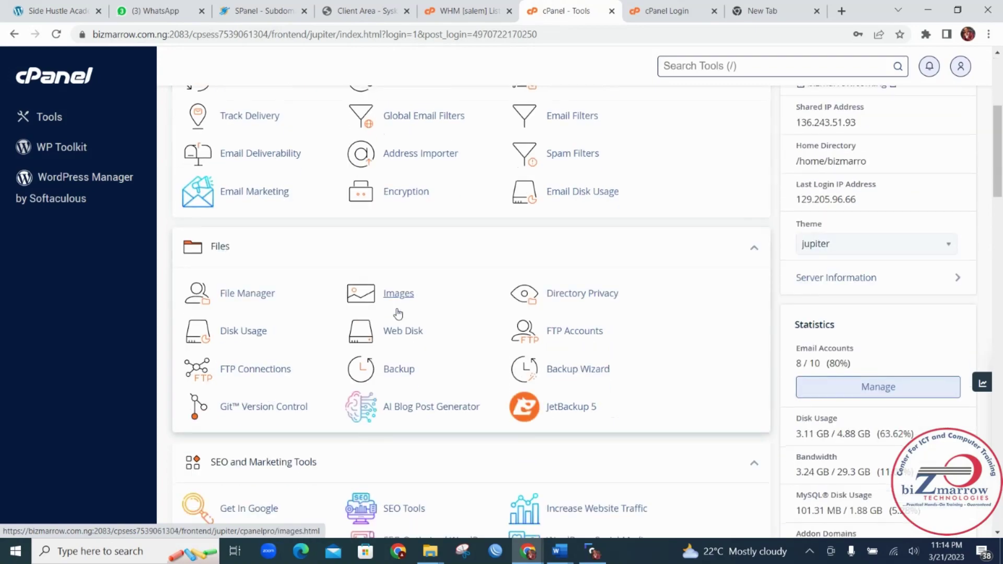
pyautogui.scroll(-9, 398, 314)
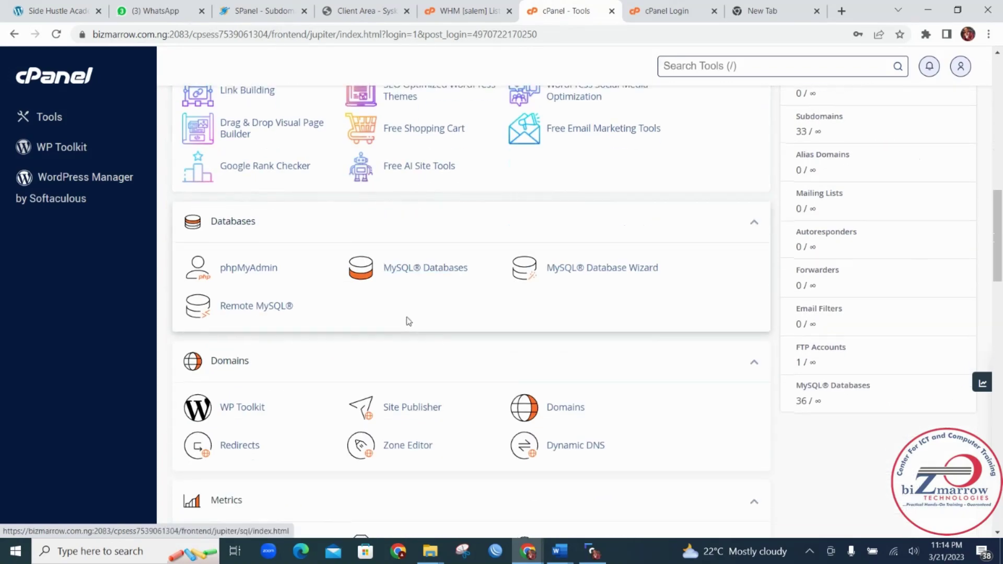
pyautogui.scroll(14, 409, 321)
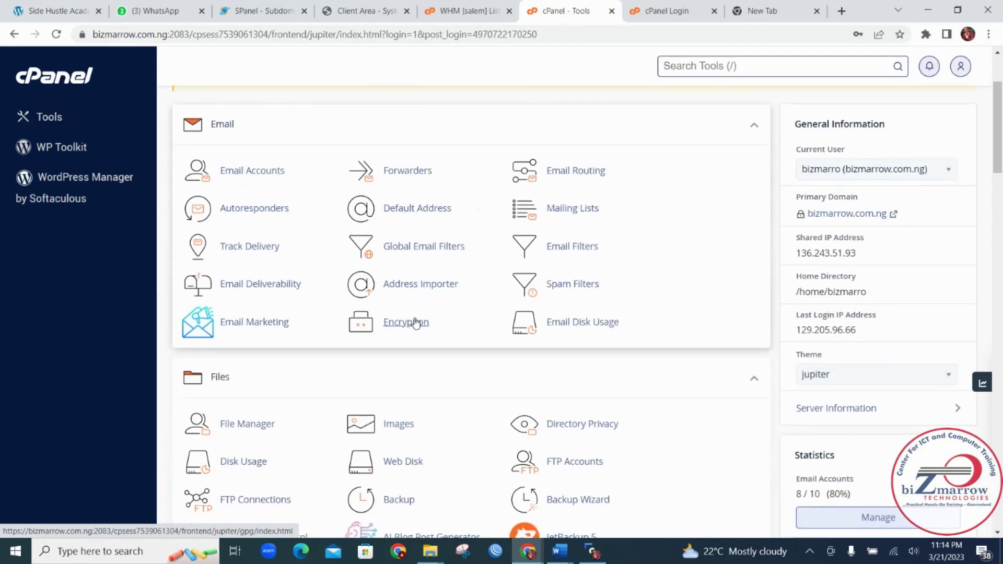
pyautogui.scroll(-5, 415, 323)
pyautogui.middleClick(413, 317)
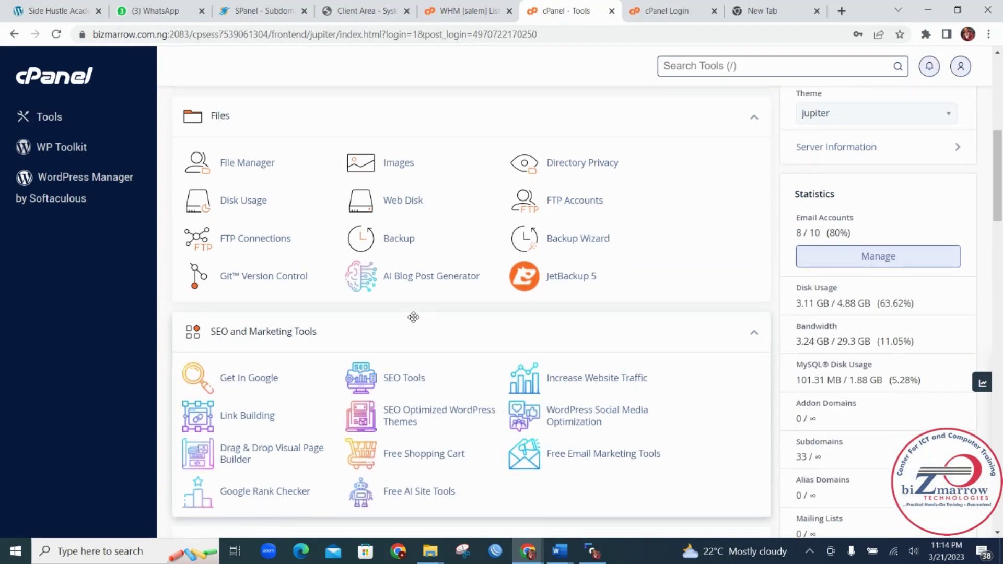
pyautogui.scroll(8, 413, 317)
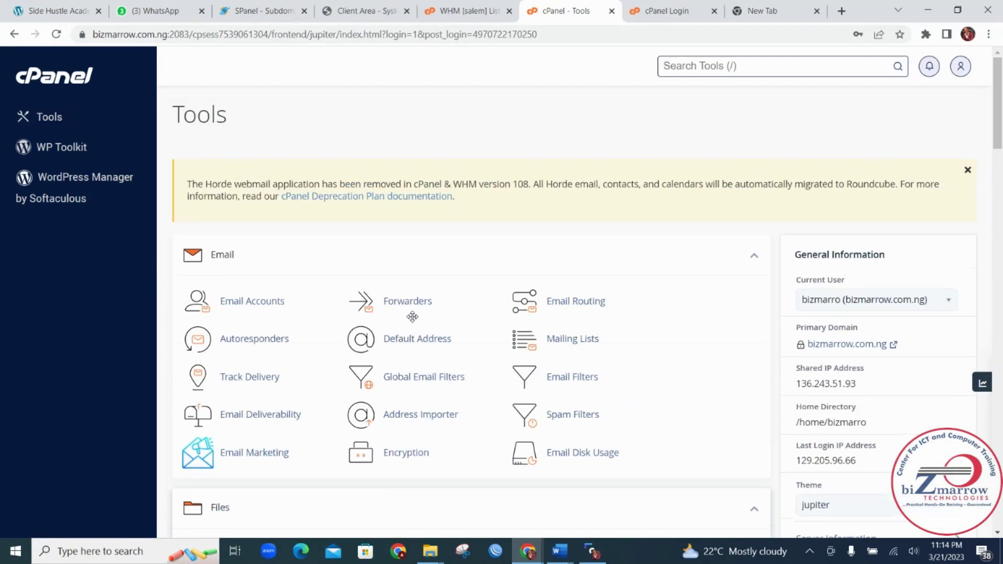
pyautogui.middleClick(412, 249)
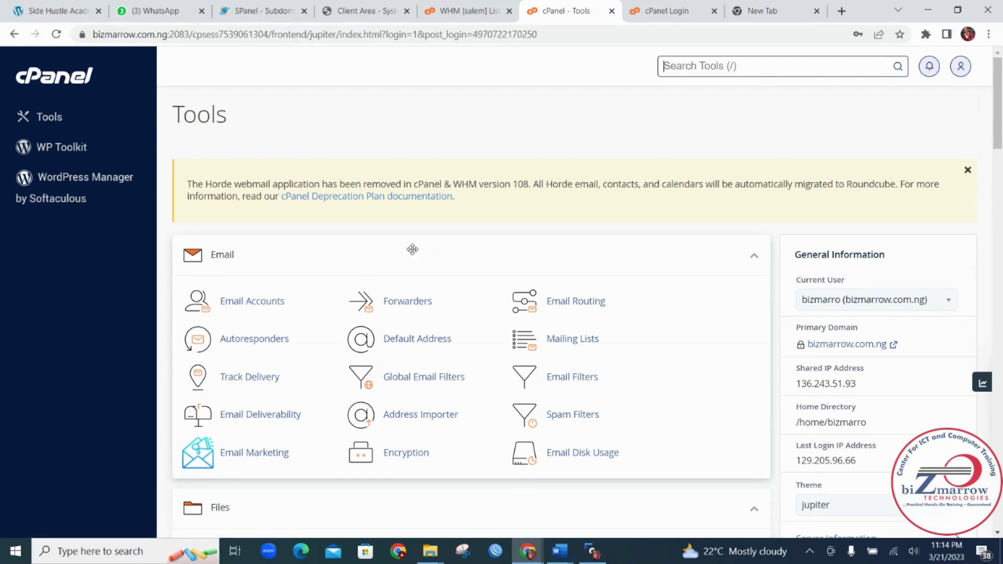
# Open the Domains management page from the Domains tool group
pyautogui.scroll(-7, 412, 262)
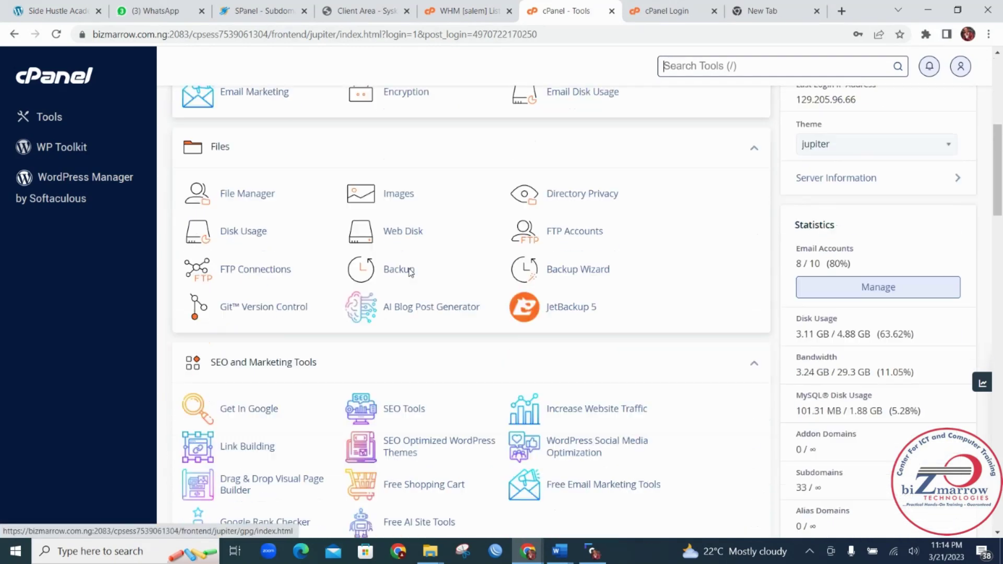
pyautogui.scroll(-9, 411, 271)
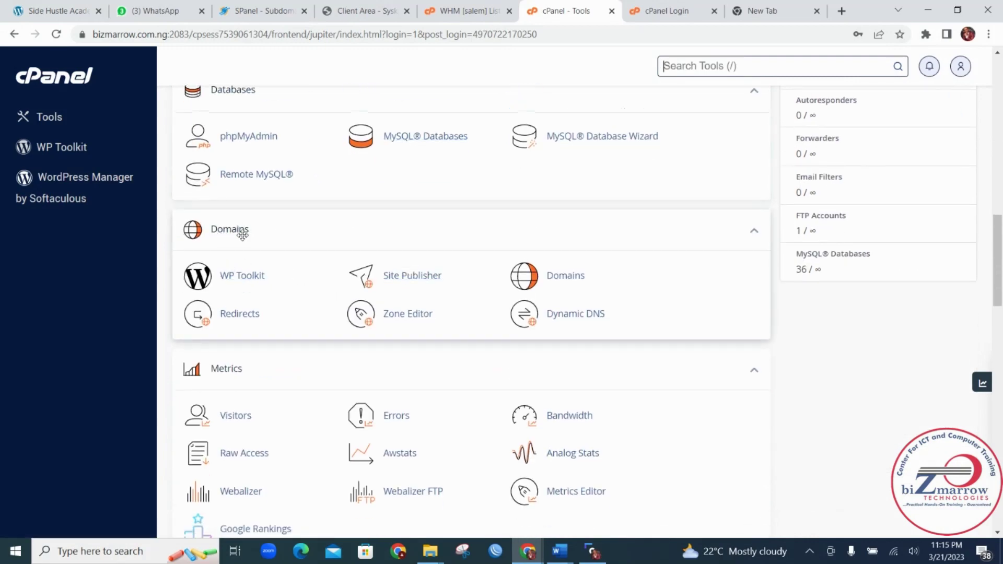
pyautogui.click(571, 280)
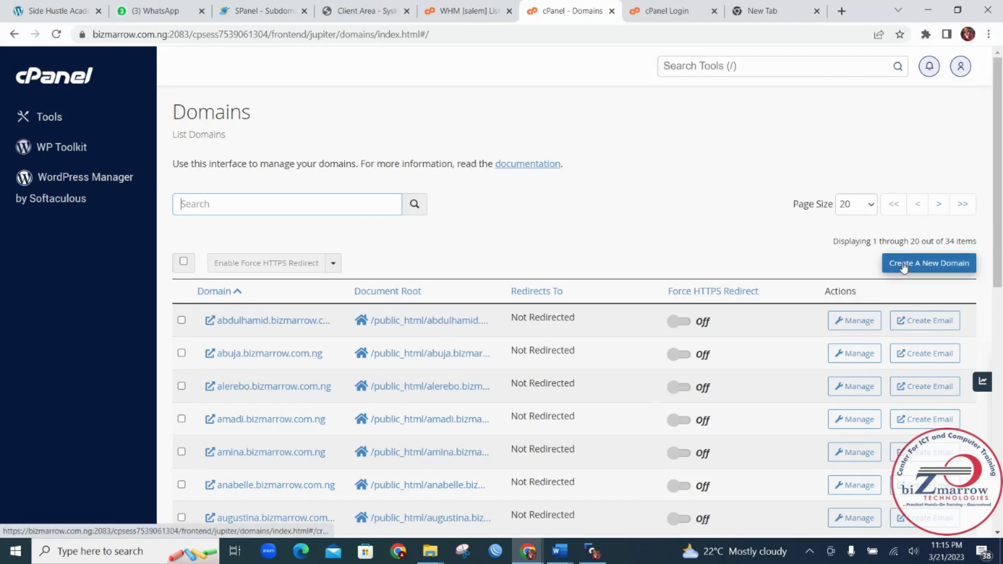
# Create the new domain bags.bizmarrow.com.ng with its own document root, /public_html/bags.bizmarrow.com.ng
pyautogui.click(933, 268)
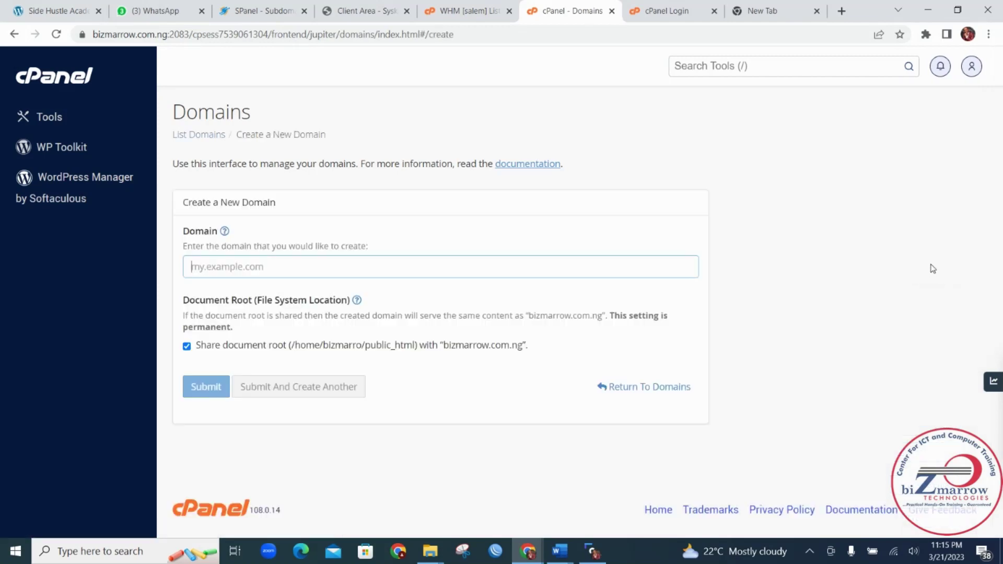
pyautogui.click(254, 271)
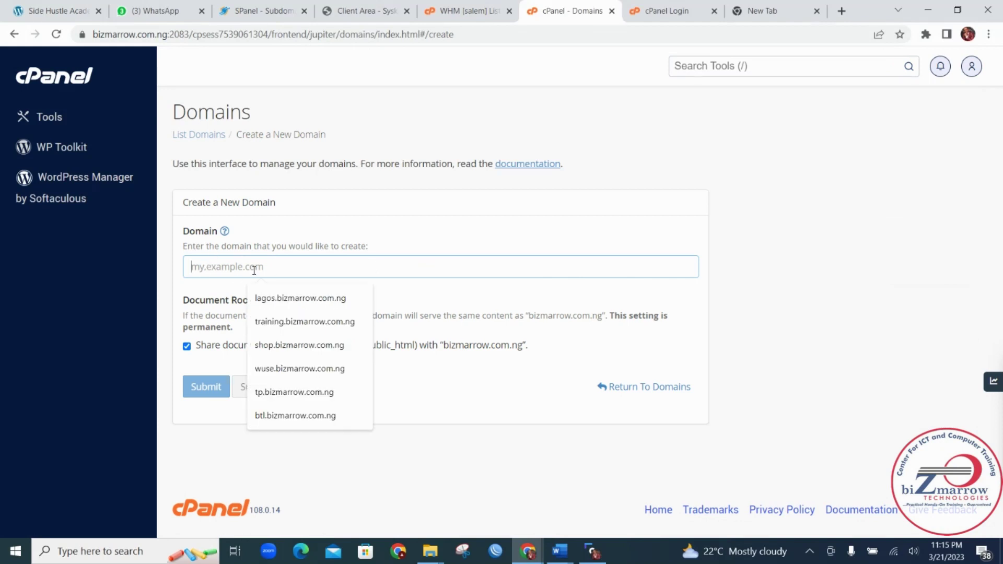
pyautogui.click(337, 254)
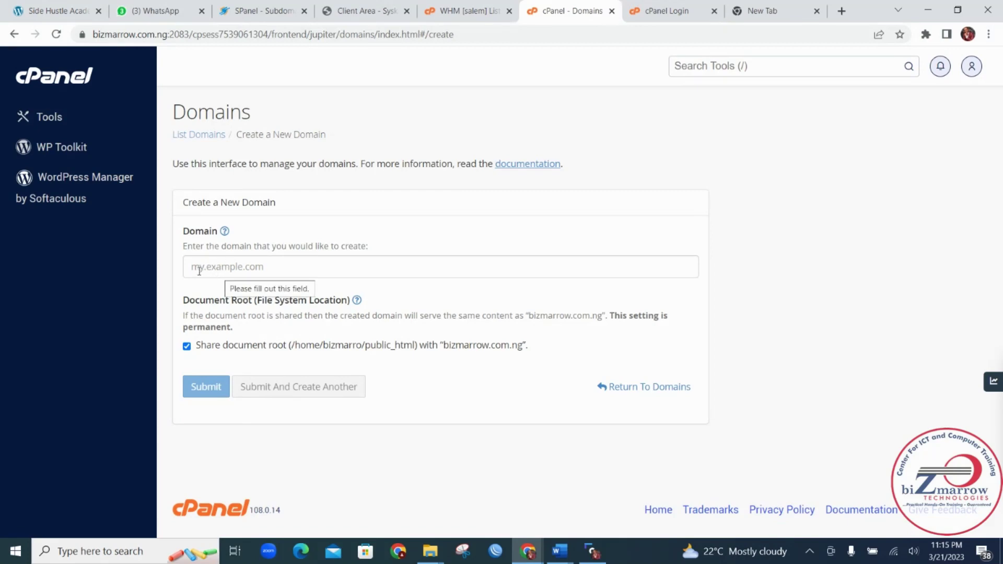
pyautogui.click(233, 268)
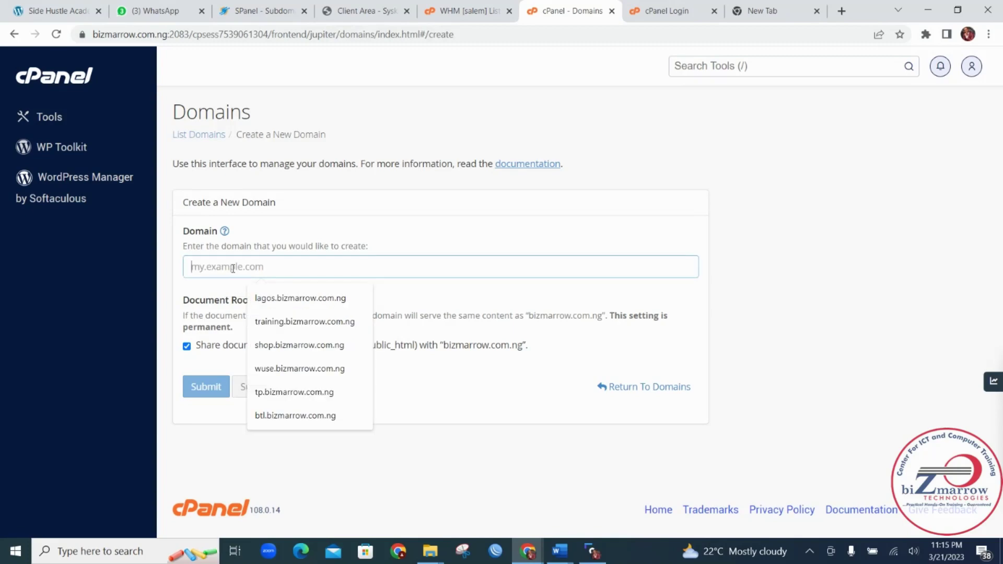
pyautogui.write('bad')
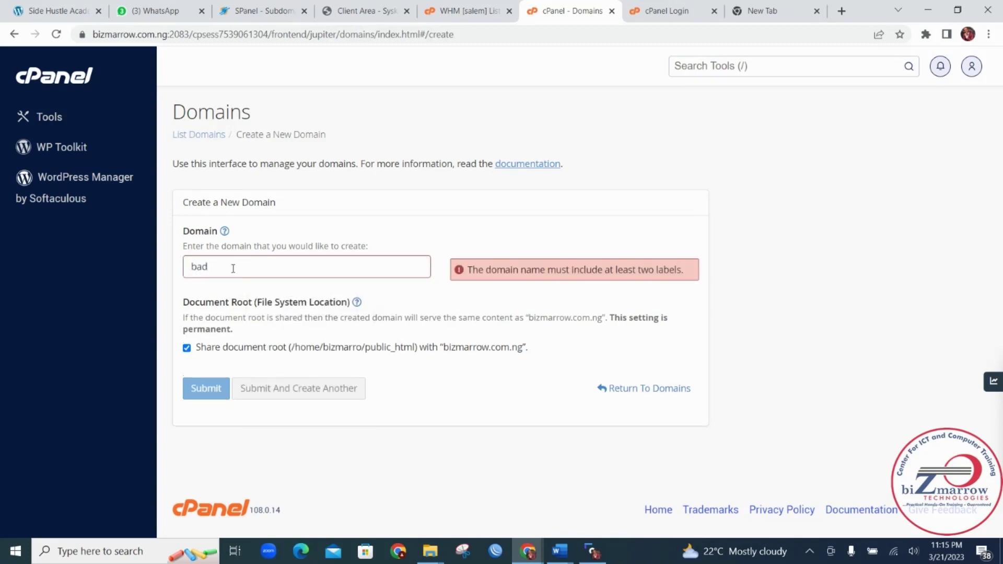
pyautogui.write('gs.bizm')
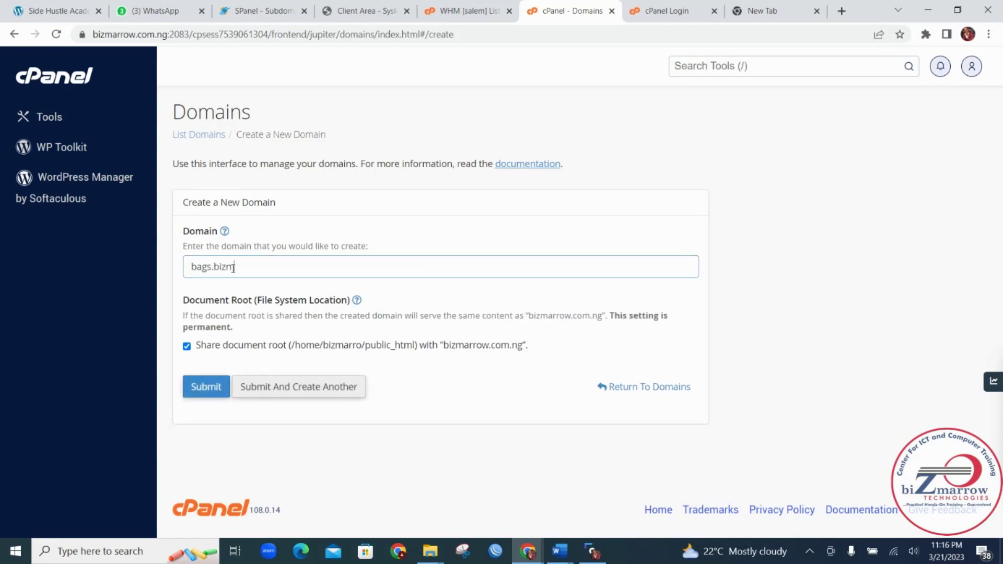
pyautogui.write('arrow.com.')
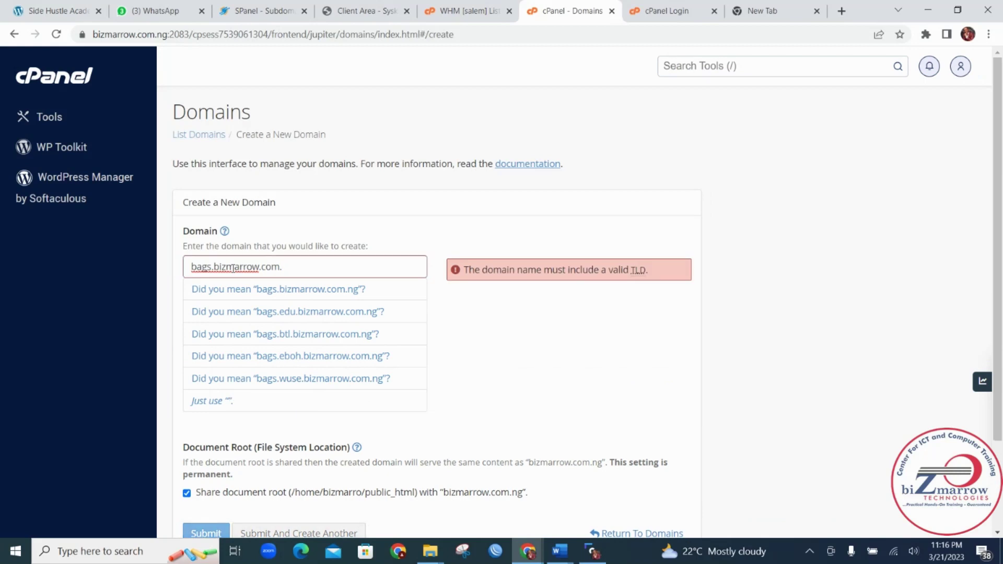
pyautogui.write('ng')
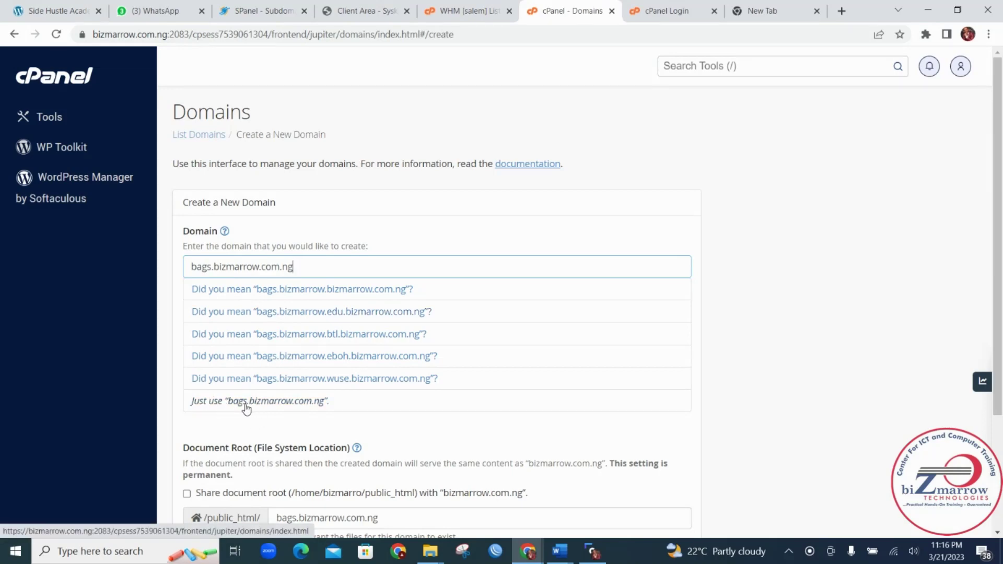
pyautogui.click(284, 404)
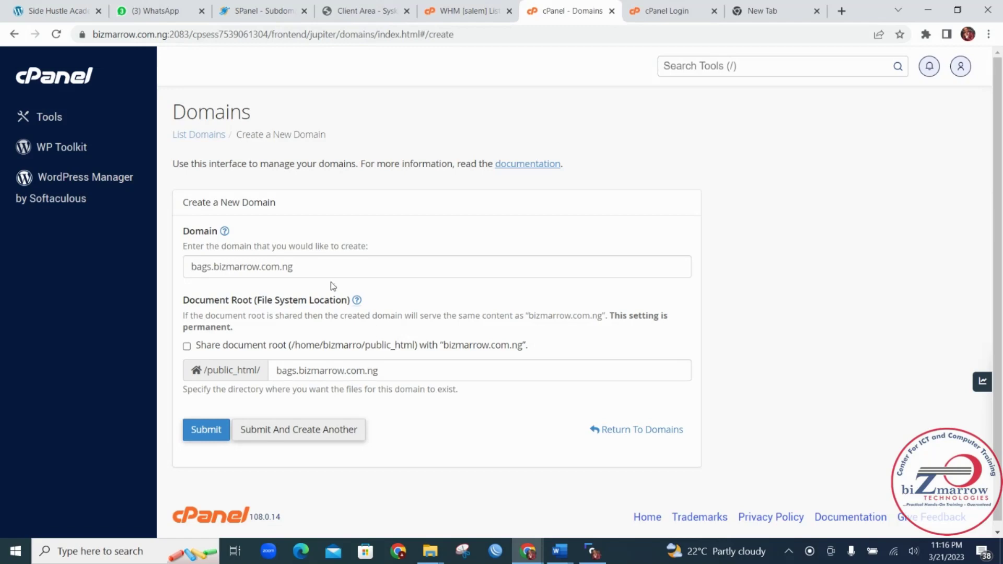
pyautogui.click(201, 433)
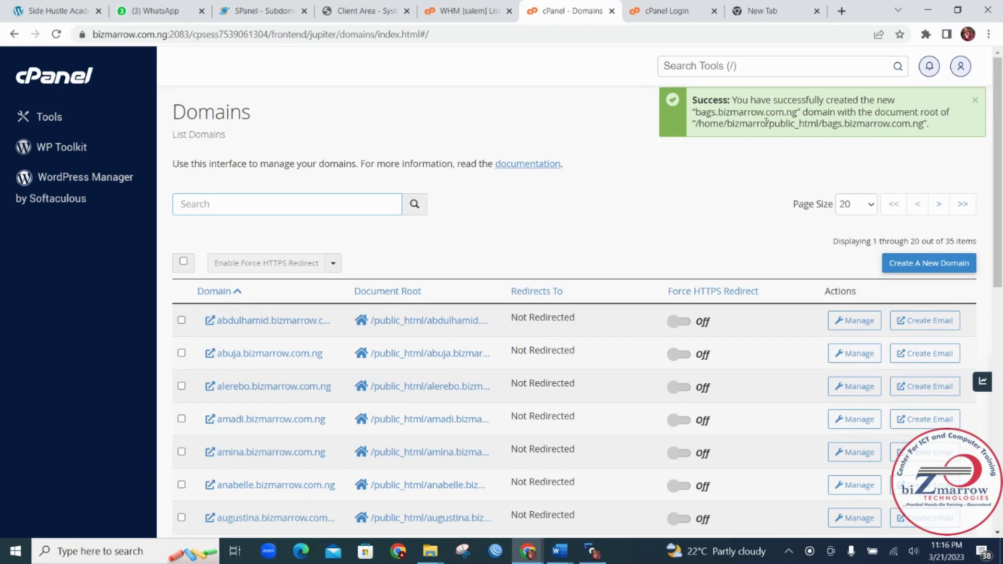
# Find bags.bizmarrow.com.ng in the domain list and view its site in a separate browser tab
pyautogui.scroll(-3, 305, 426)
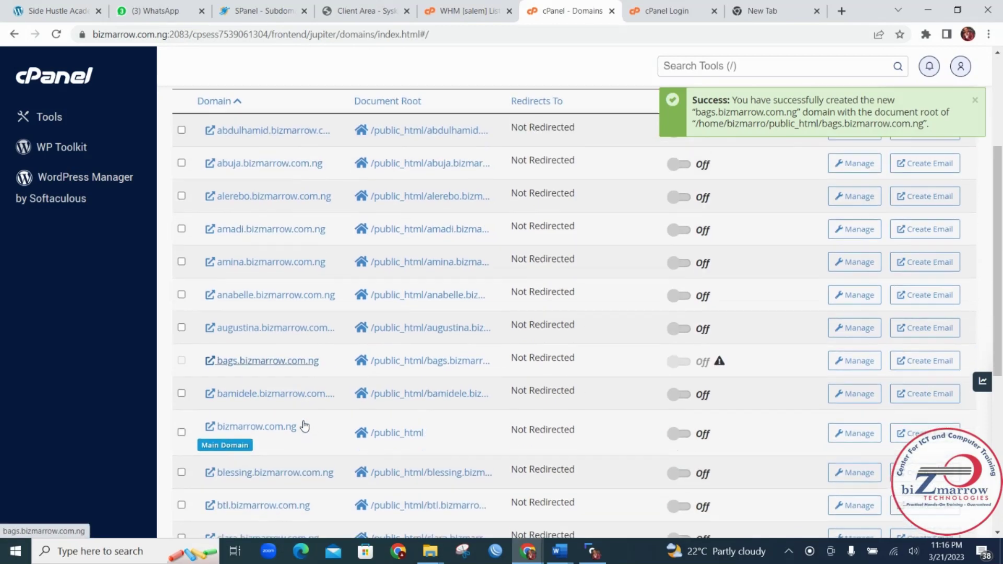
pyautogui.scroll(-3, 304, 425)
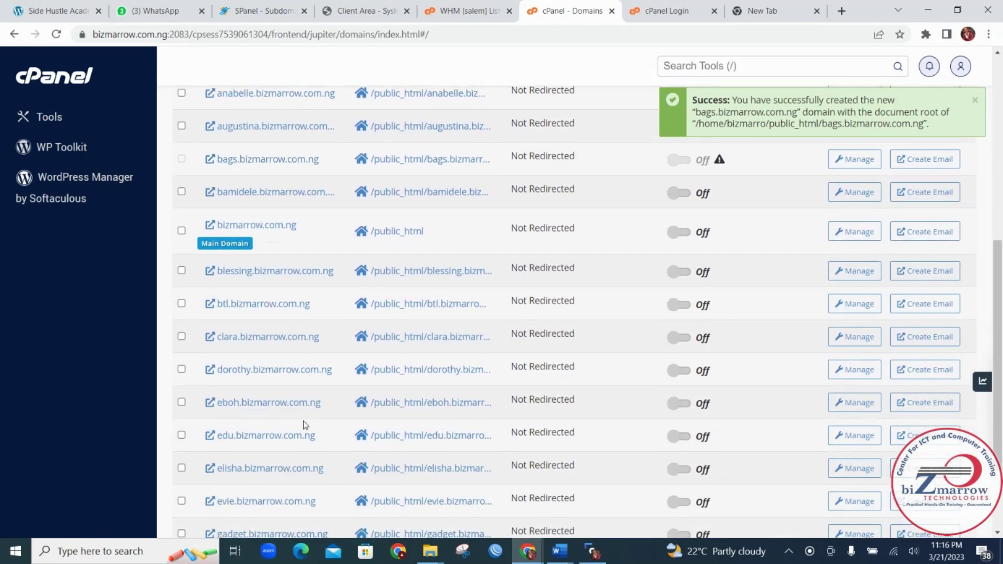
pyautogui.scroll(-2, 304, 425)
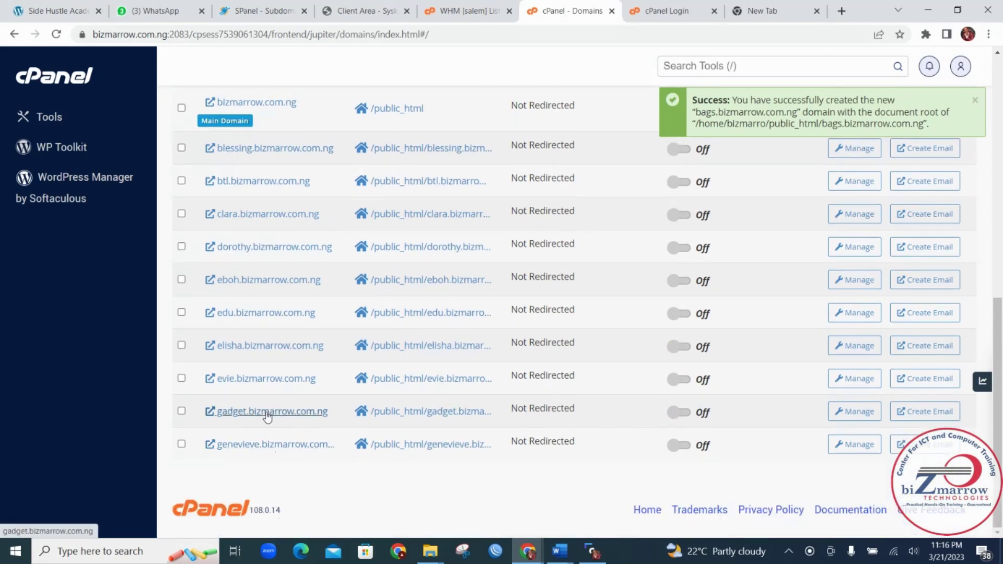
pyautogui.scroll(2, 267, 415)
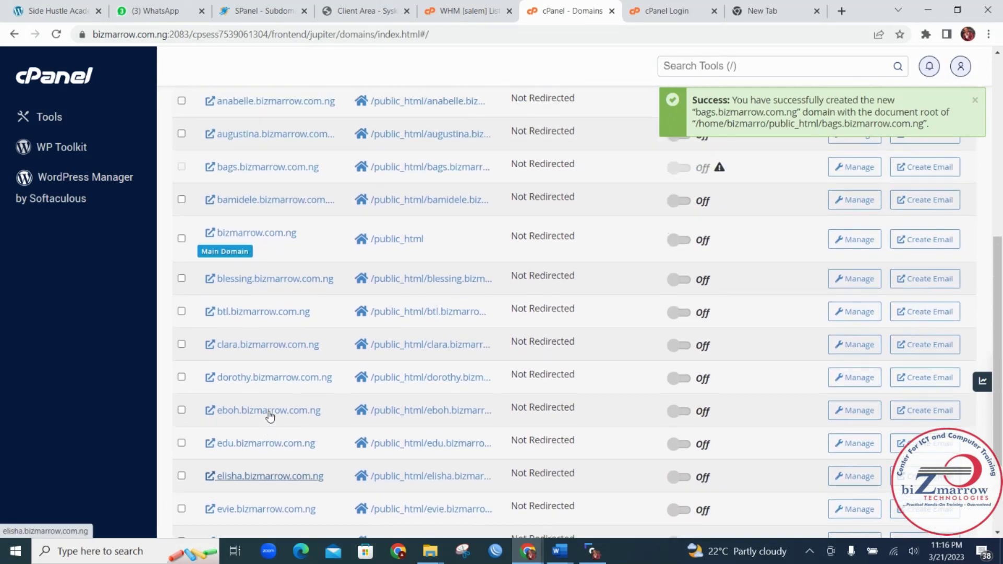
pyautogui.scroll(3, 270, 416)
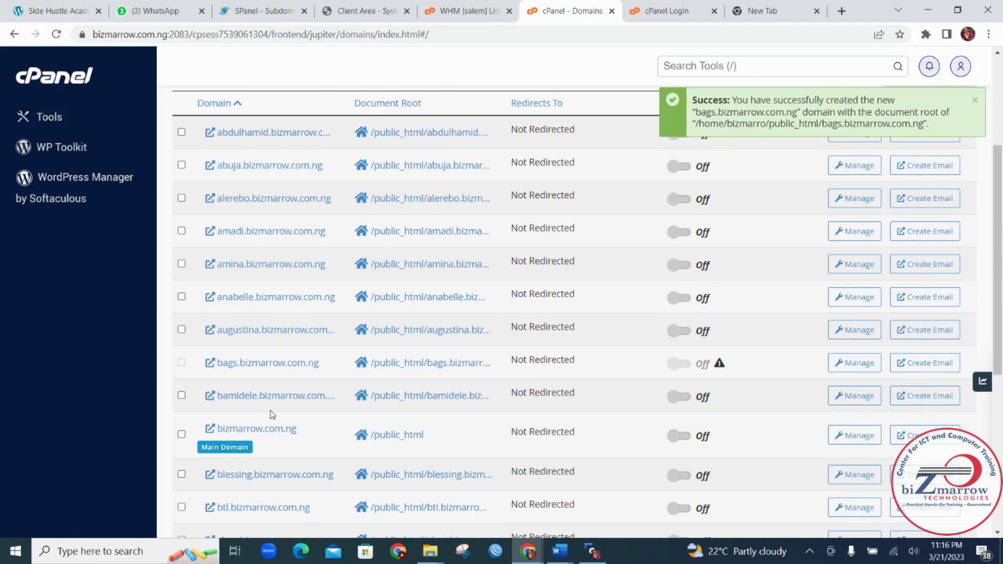
pyautogui.rightClick(270, 366)
pyautogui.click(296, 376)
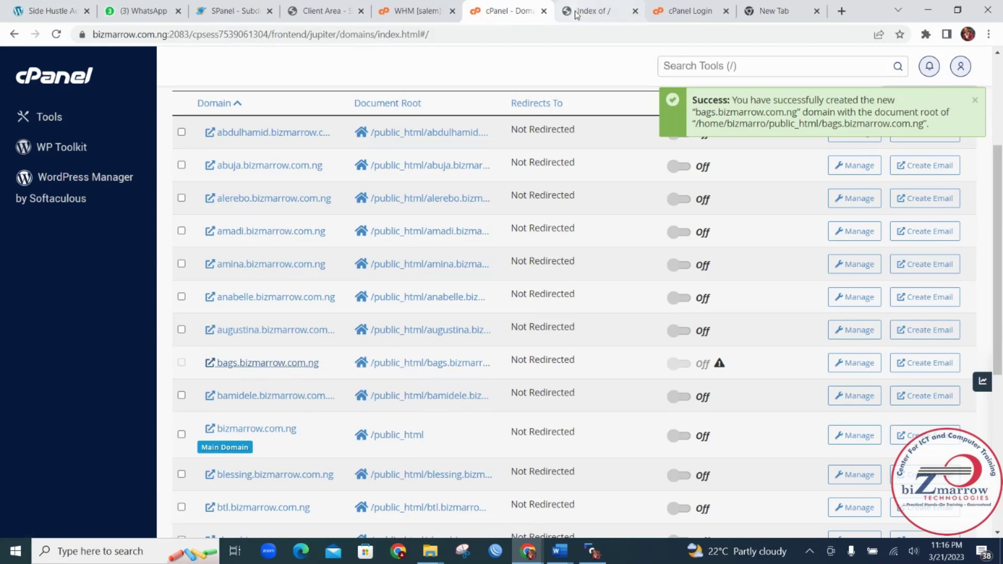
pyautogui.click(591, 11)
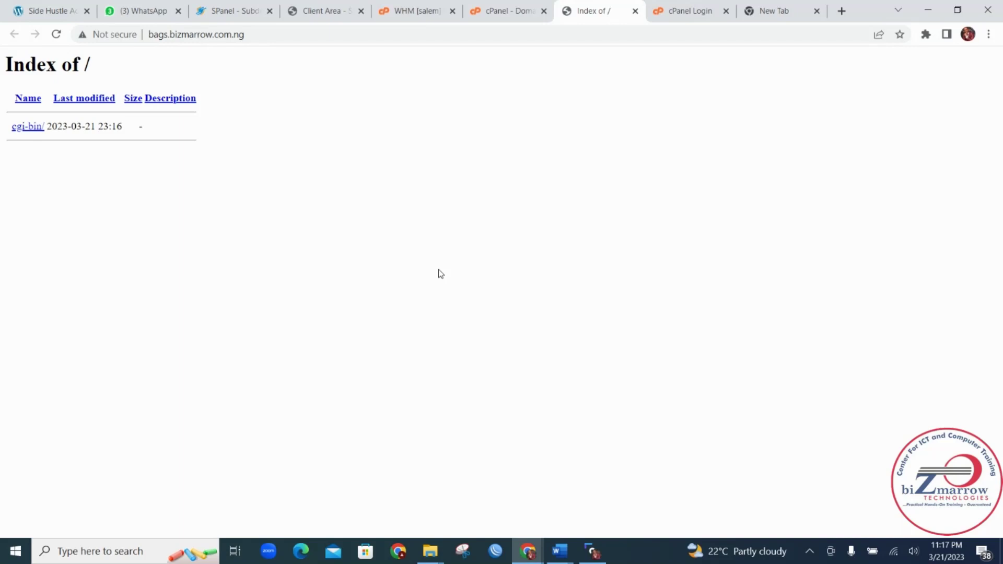
# Return to the cPanel domain list and go back to the main Tools page
pyautogui.click(491, 16)
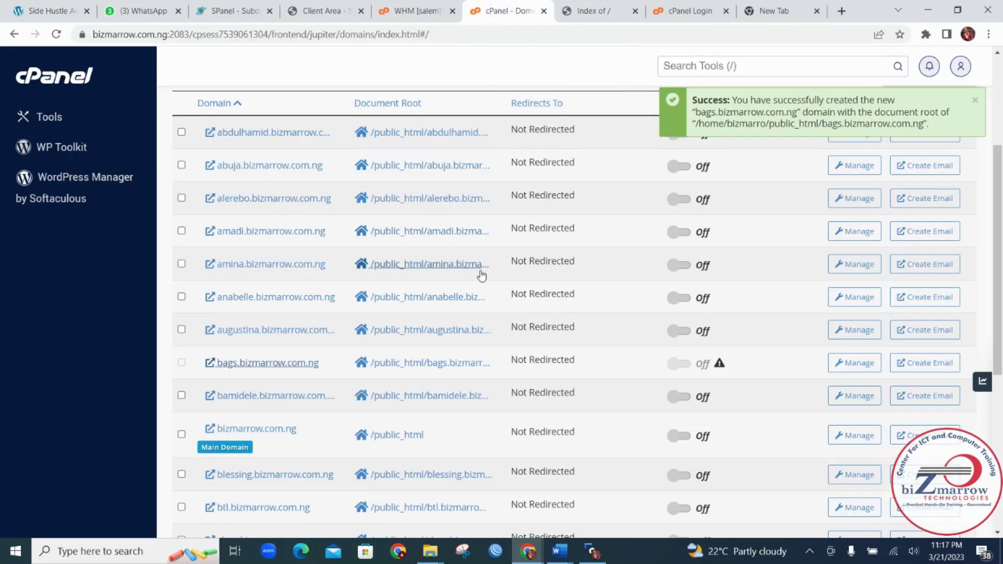
pyautogui.scroll(3, 452, 304)
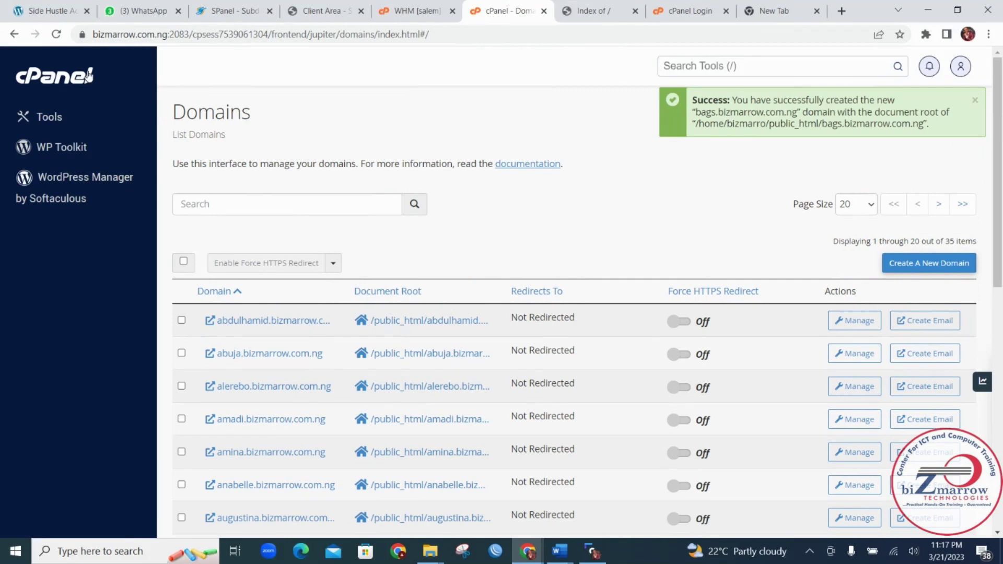
pyautogui.click(53, 81)
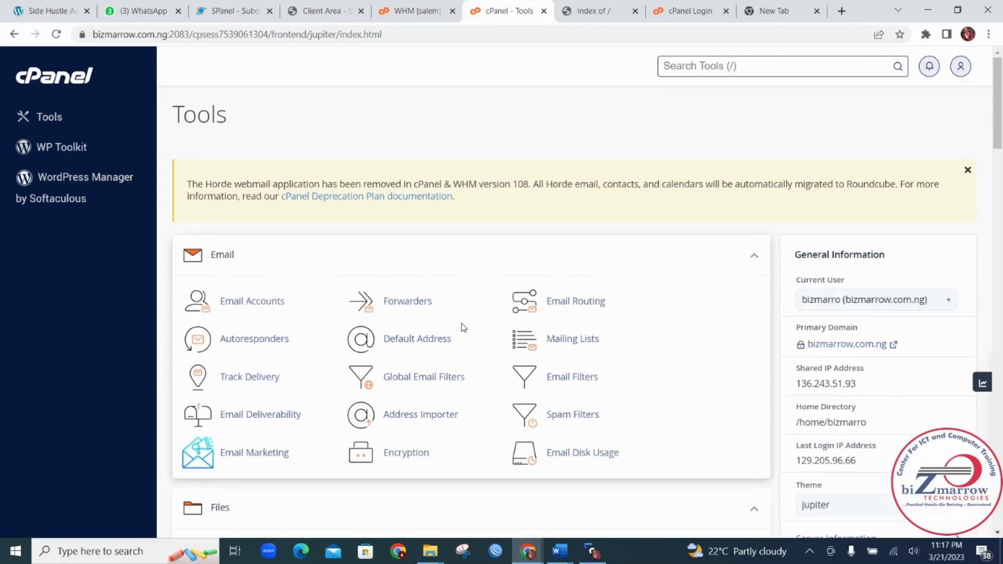
# Look through the tool groups from Email down to Preferences and back up to Software
pyautogui.scroll(-4, 463, 328)
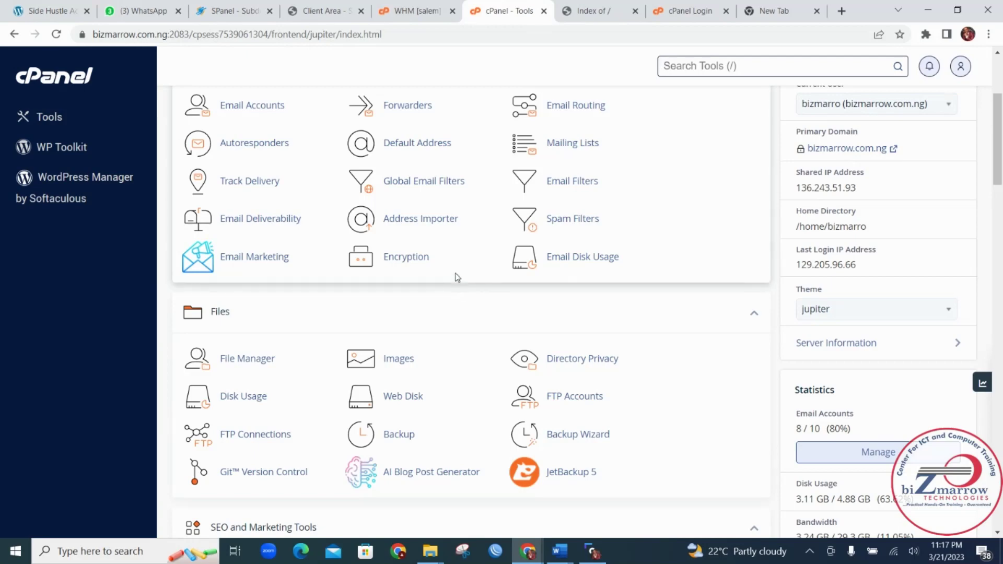
pyautogui.scroll(-6, 457, 277)
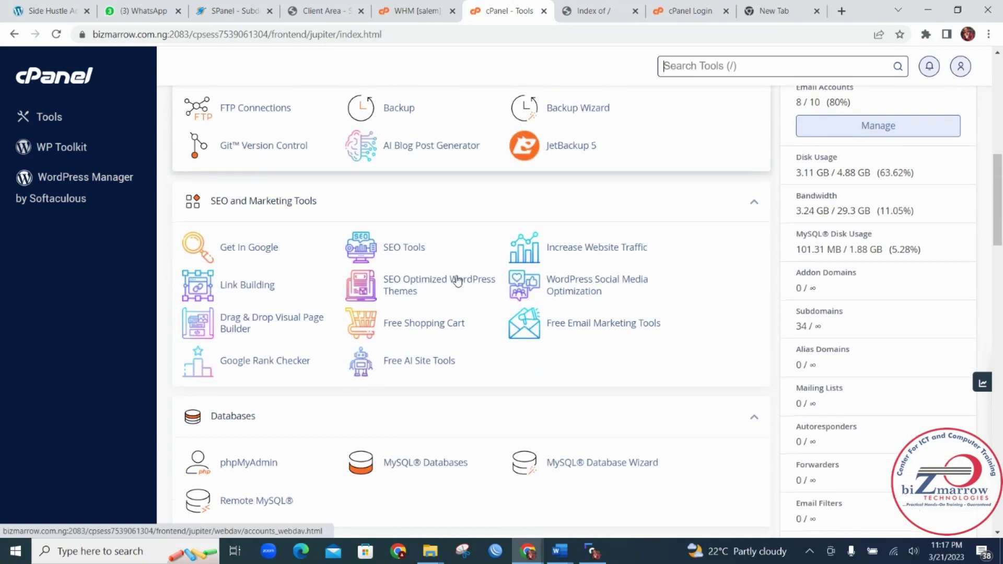
pyautogui.scroll(-4, 457, 280)
pyautogui.scroll(14, 459, 283)
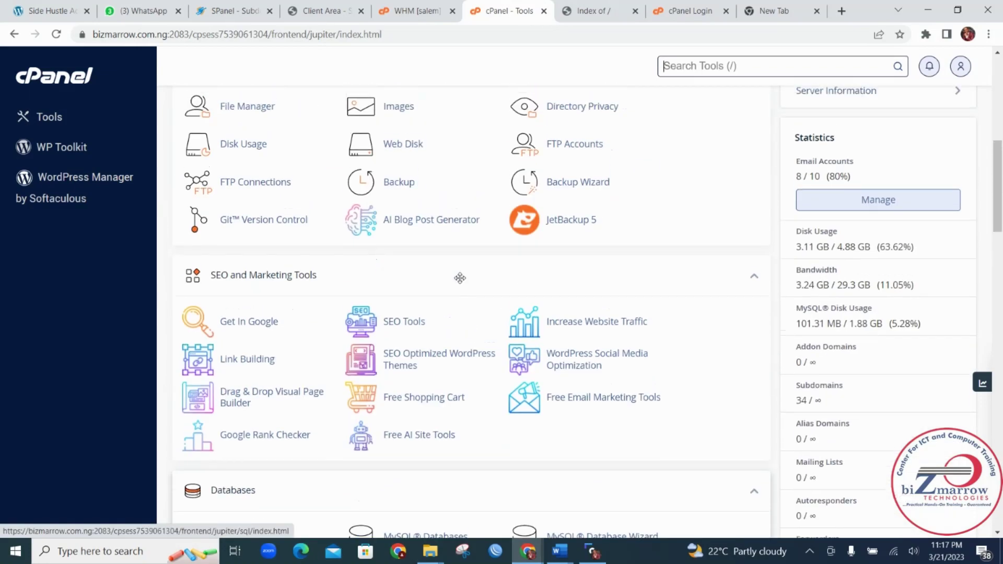
pyautogui.scroll(-6, 463, 282)
pyautogui.scroll(-20, 466, 285)
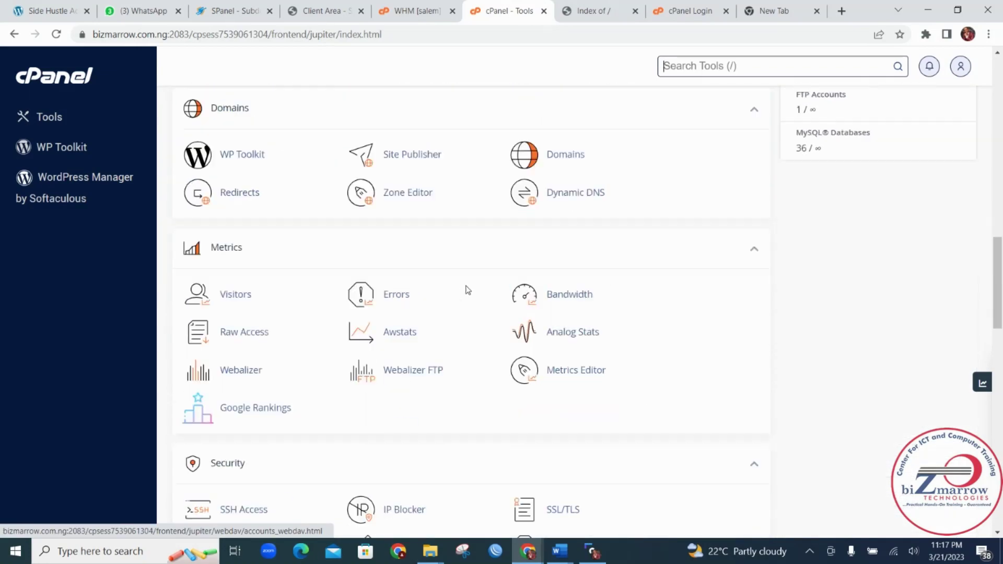
pyautogui.scroll(-6, 467, 291)
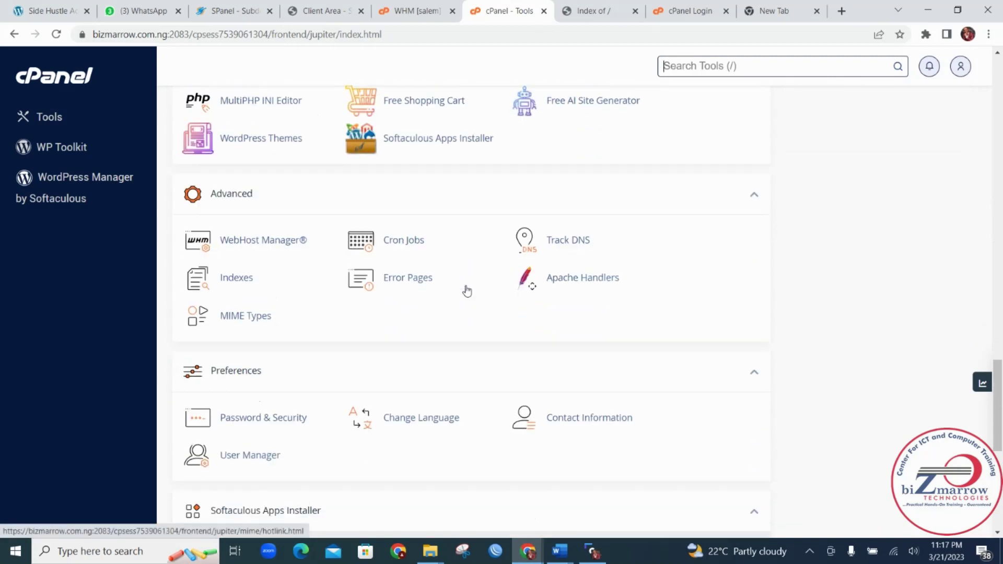
pyautogui.scroll(10, 466, 289)
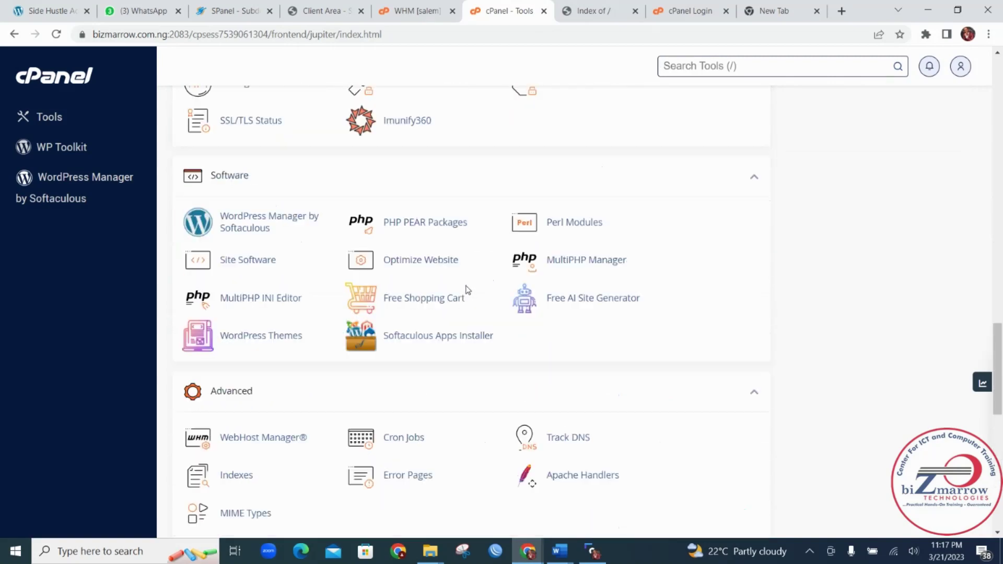